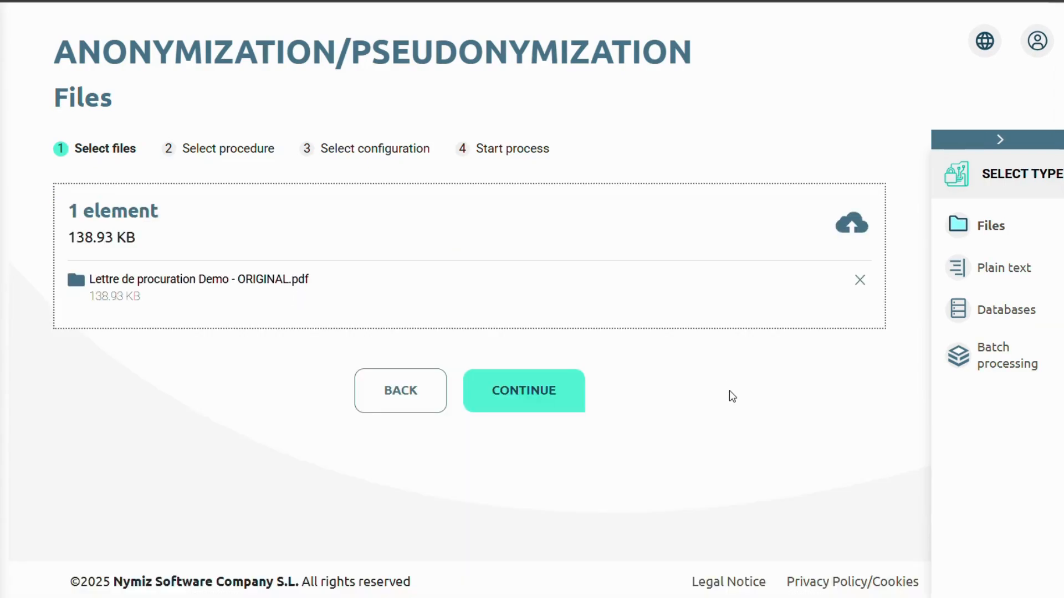
Continue with the uploaded PDF, keeping Anonymization with Tokenization, and accept the configuration to reach the start-process stage.
click(505, 391)
scroll(447, 486, down, 3)
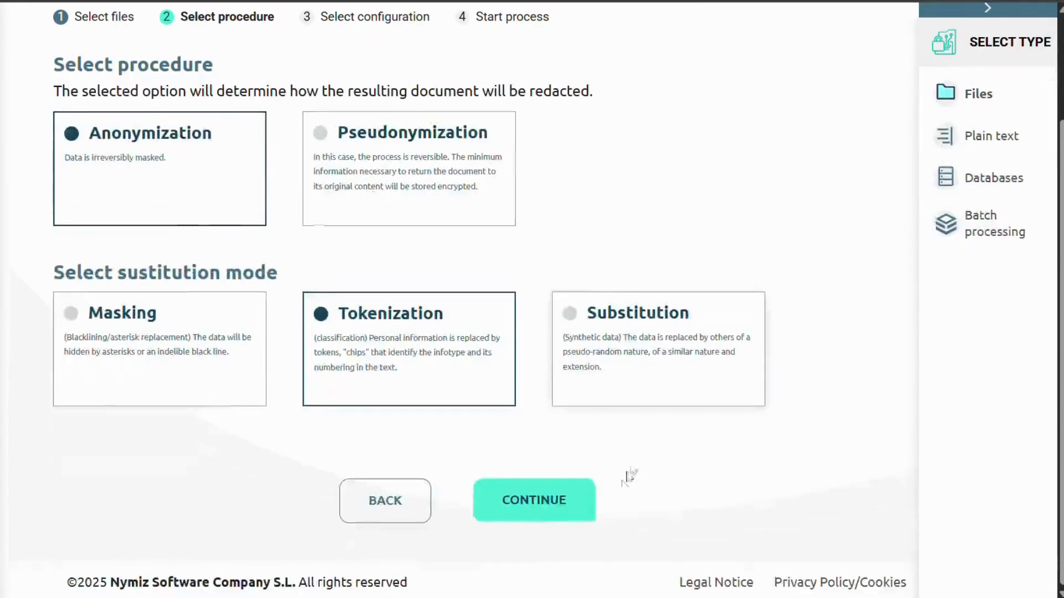
click(546, 501)
click(821, 381)
click(589, 559)
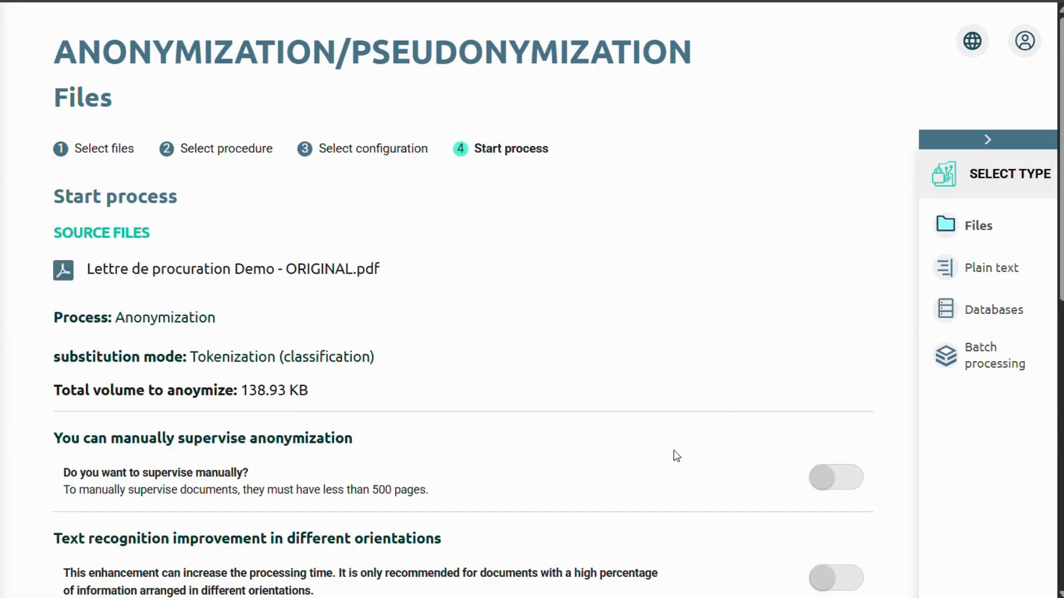
Enable manual supervision of the anonymization and start the manual supervision process.
scroll(671, 454, down, 3)
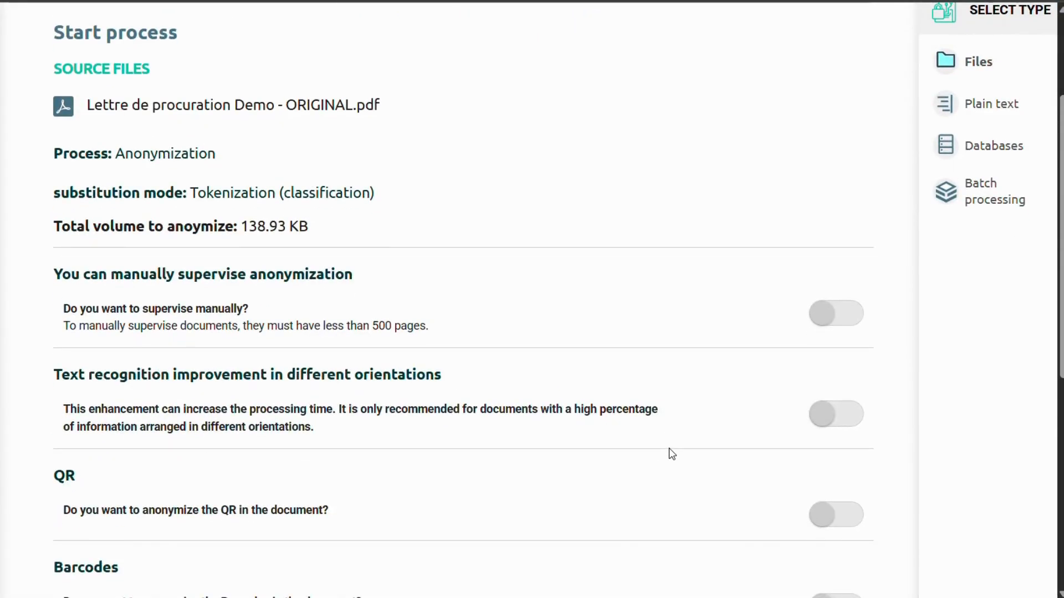
click(827, 314)
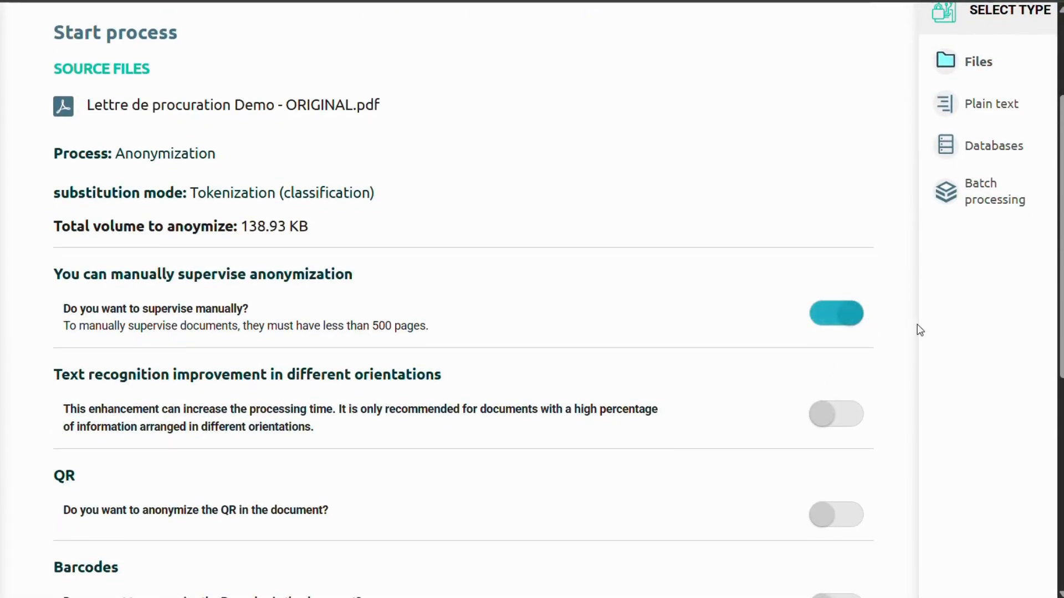
scroll(944, 376, down, 8)
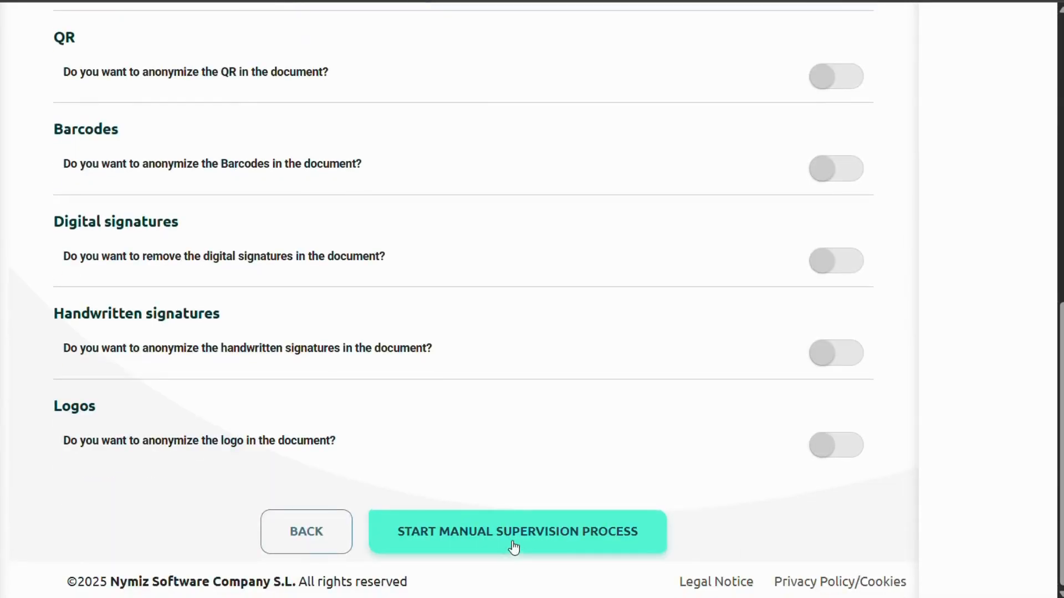
click(510, 545)
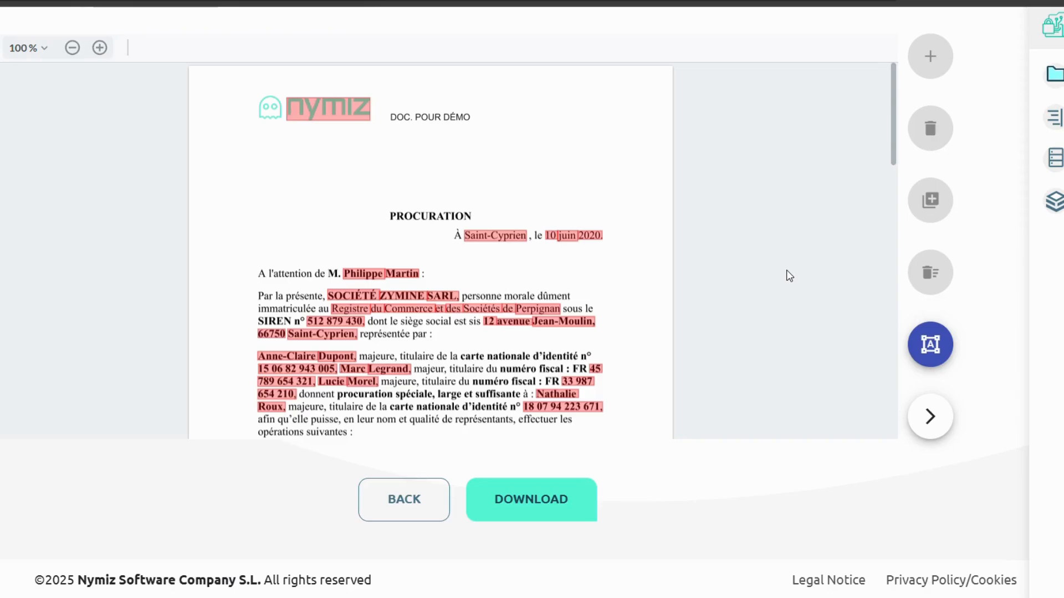
Show the list of detected terms and unanonymize the addressee's first name and the town in the letter's date line.
click(929, 420)
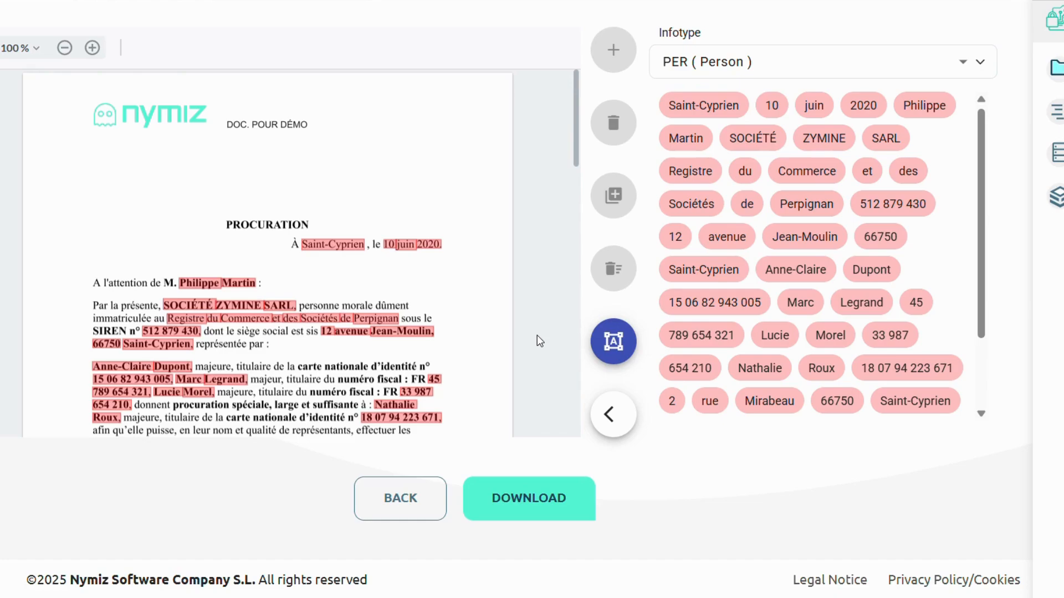
click(201, 283)
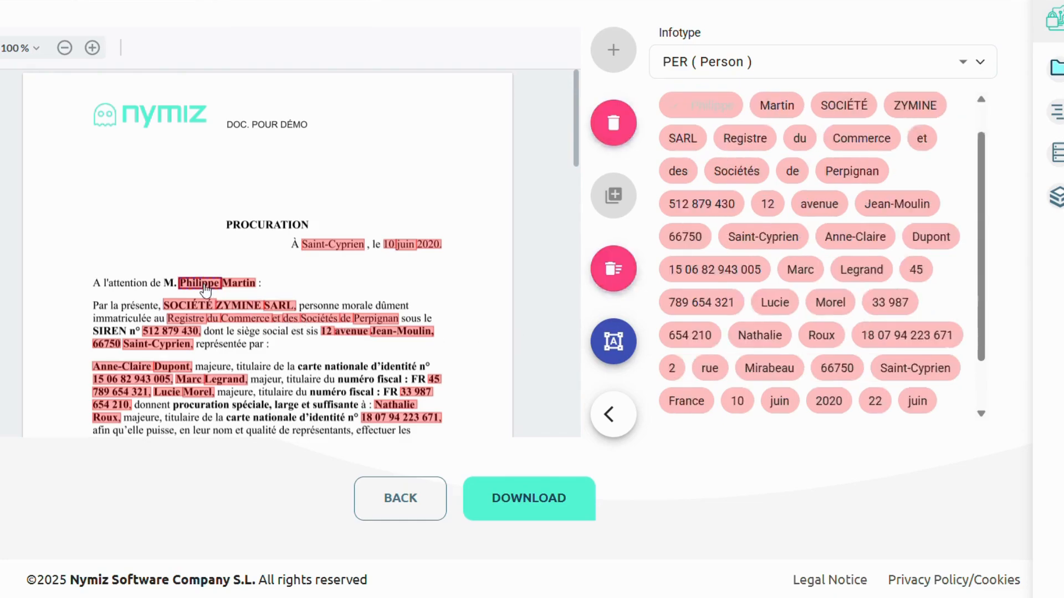
click(618, 128)
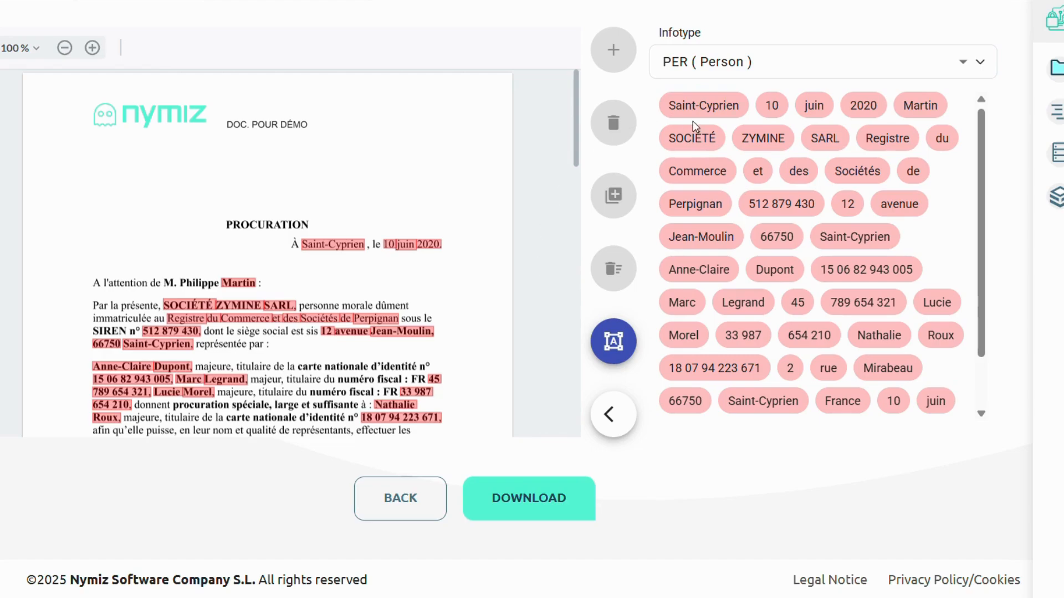
click(713, 111)
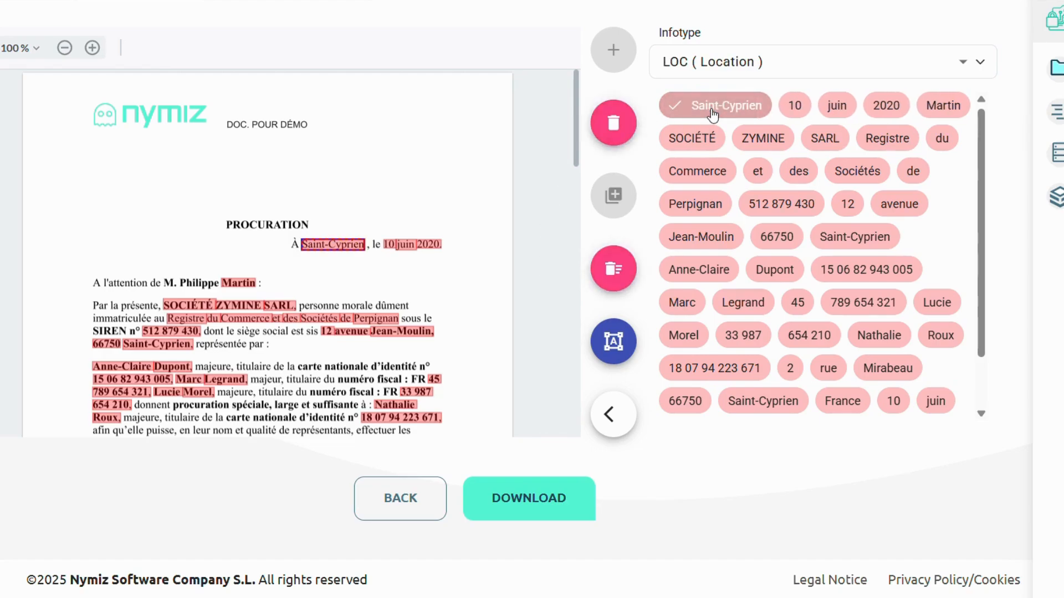
click(620, 127)
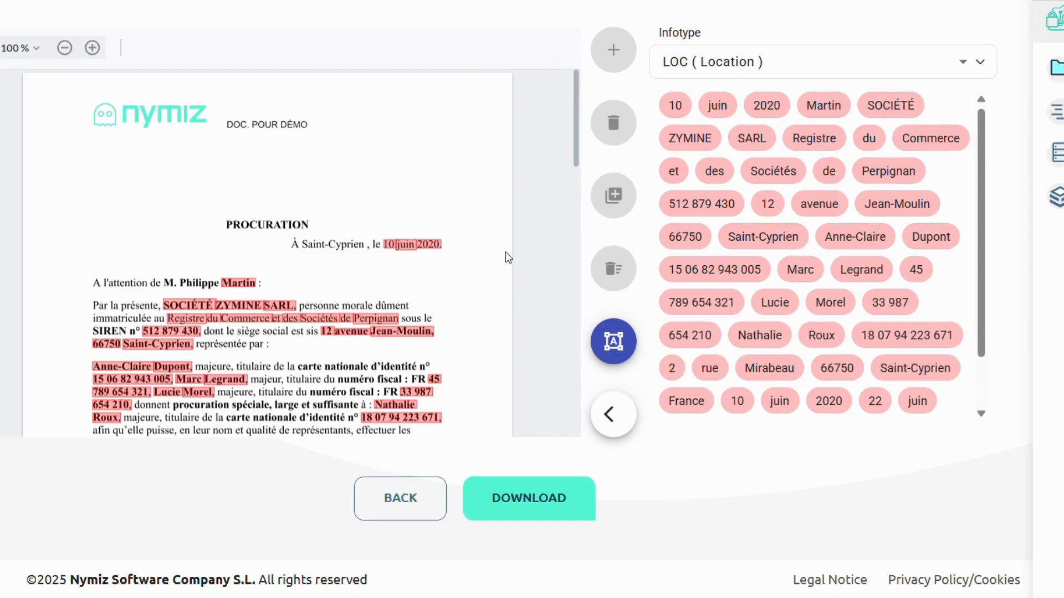
Unanonymize all occurrences of the addressee's last name in the document.
scroll(507, 256, down, 6)
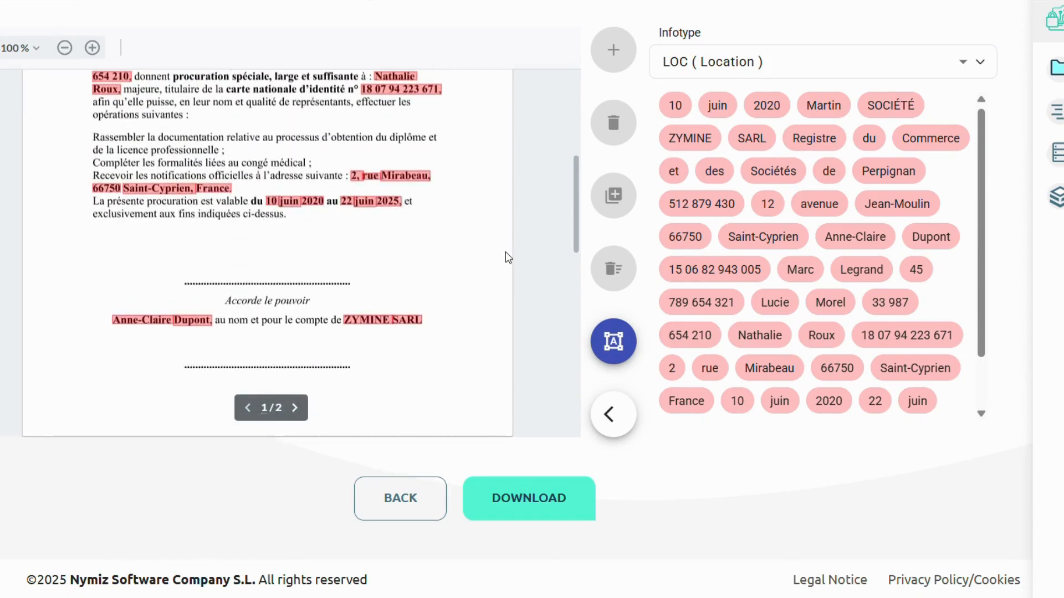
scroll(505, 252, down, 4)
scroll(506, 252, up, 6)
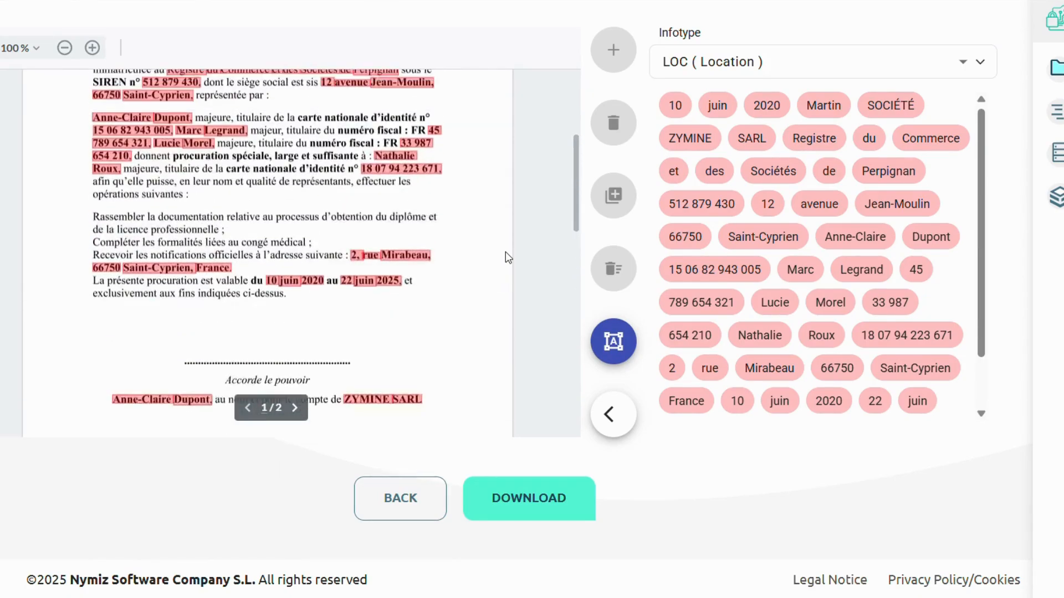
scroll(507, 256, up, 4)
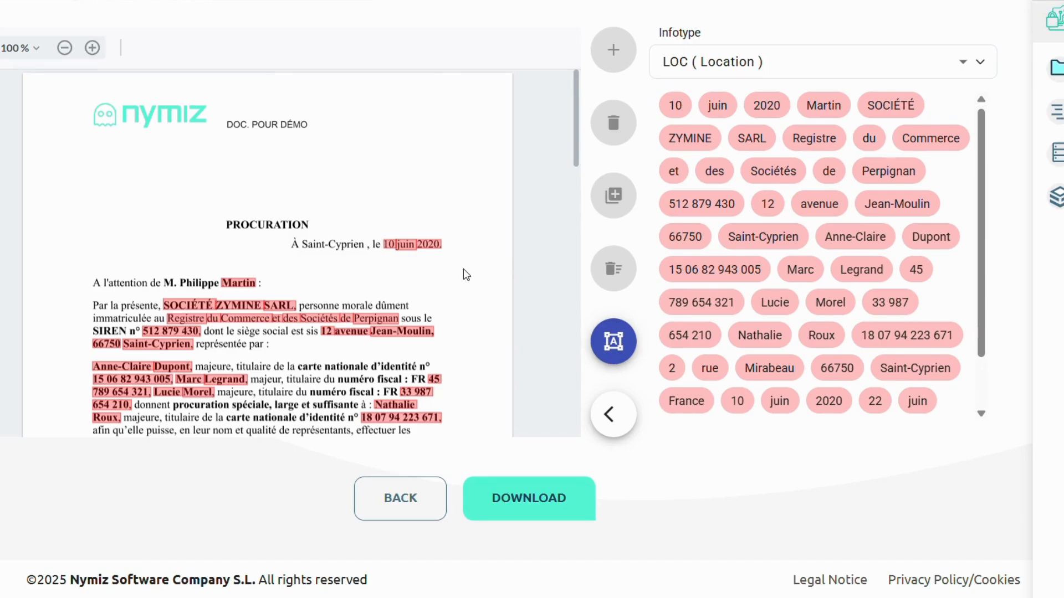
click(240, 284)
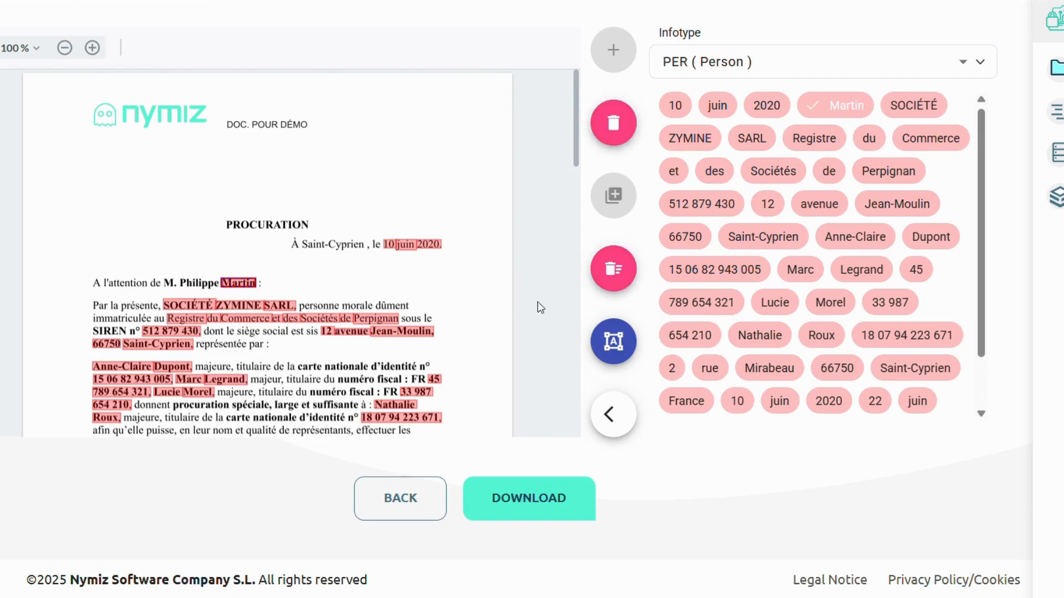
click(621, 272)
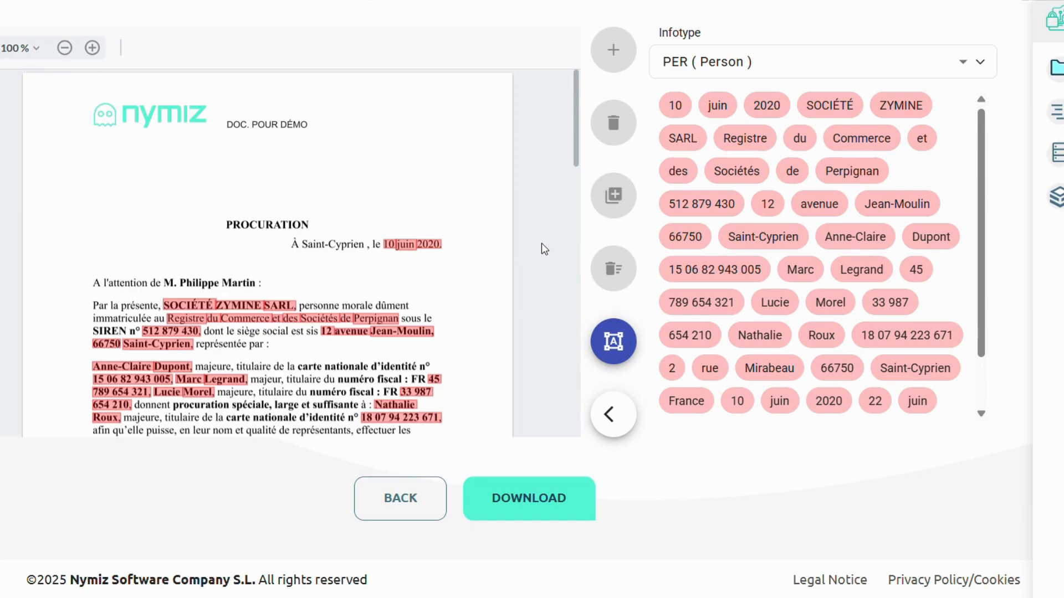
Anonymize the addressee's first and last name in the salutation line again as PER (Person).
double_click(201, 283)
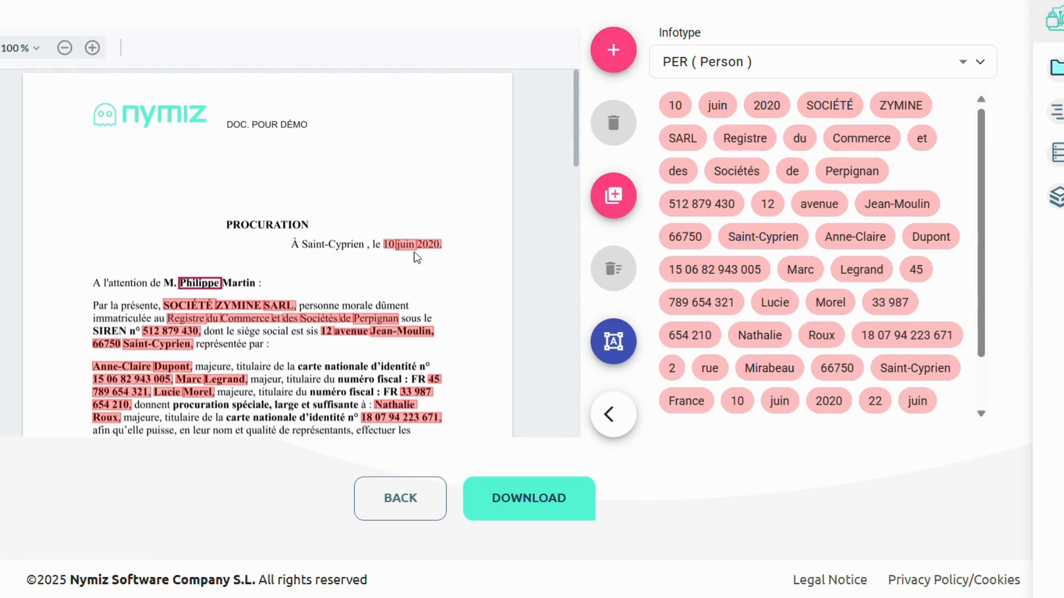
click(612, 51)
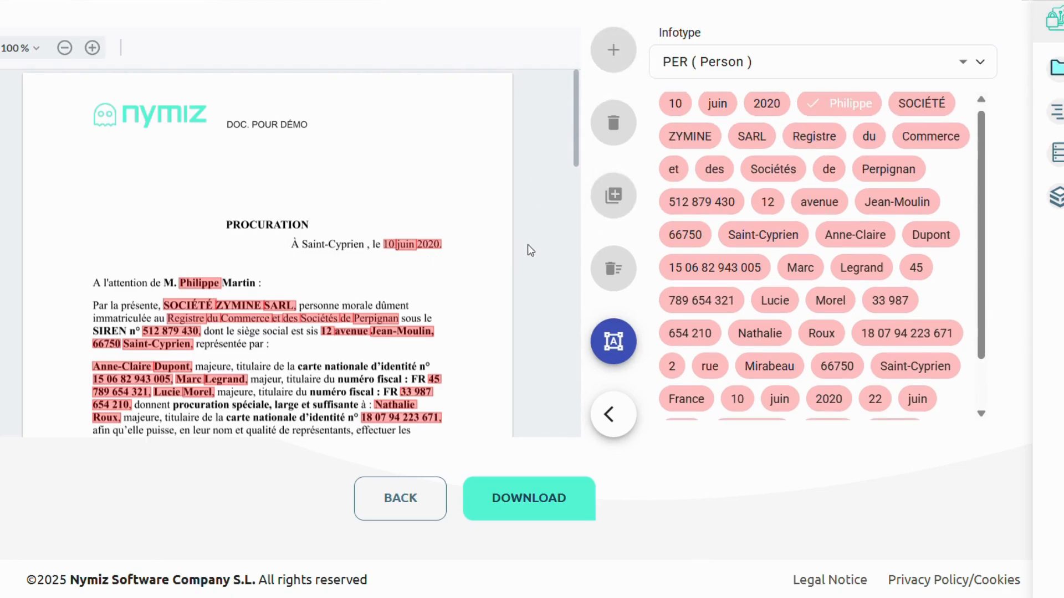
scroll(528, 245, down, 15)
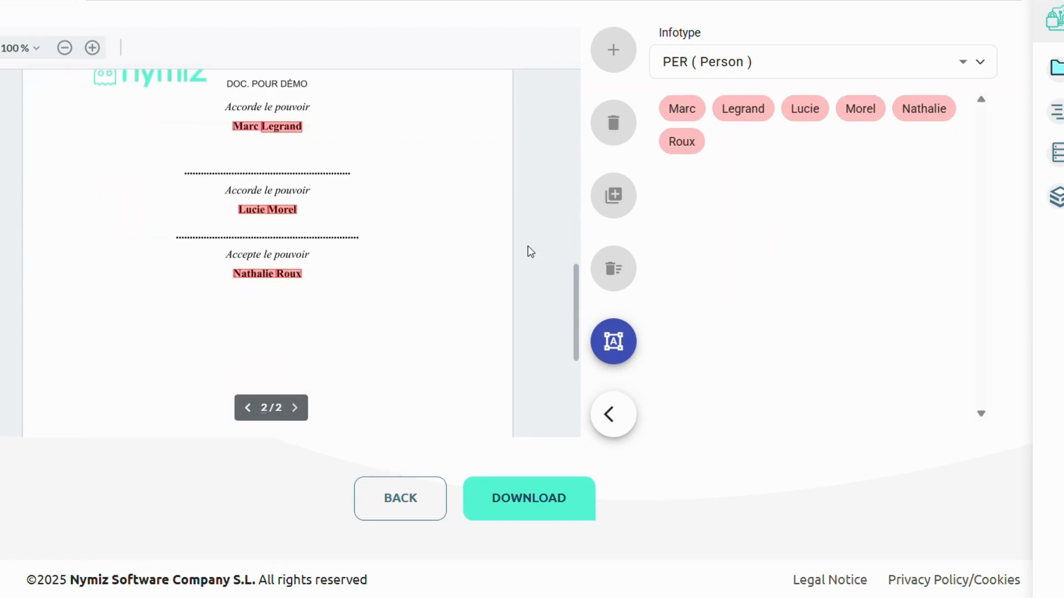
scroll(527, 245, up, 10)
scroll(528, 247, up, 4)
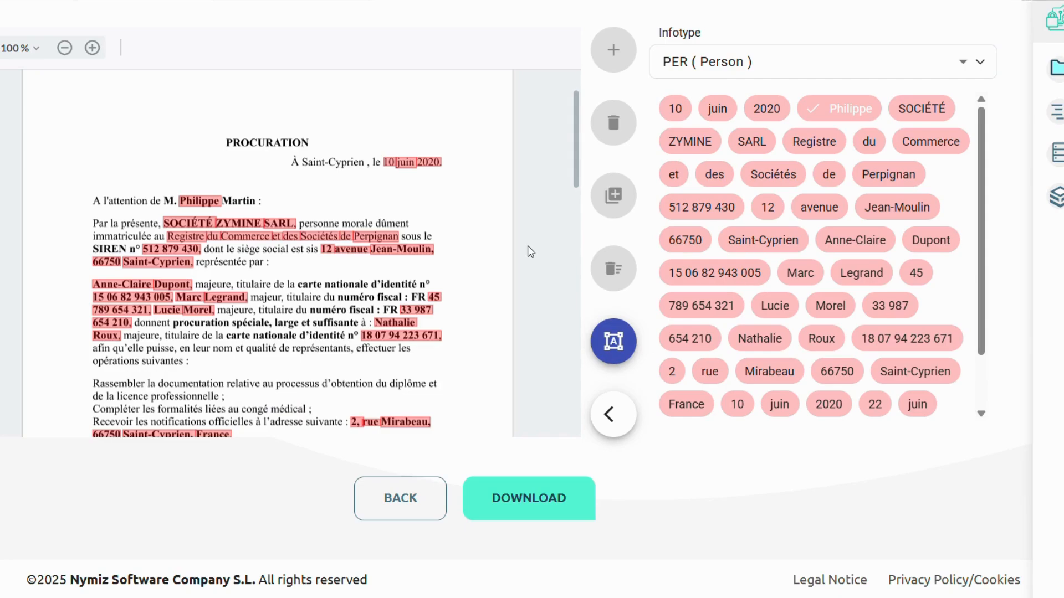
click(249, 207)
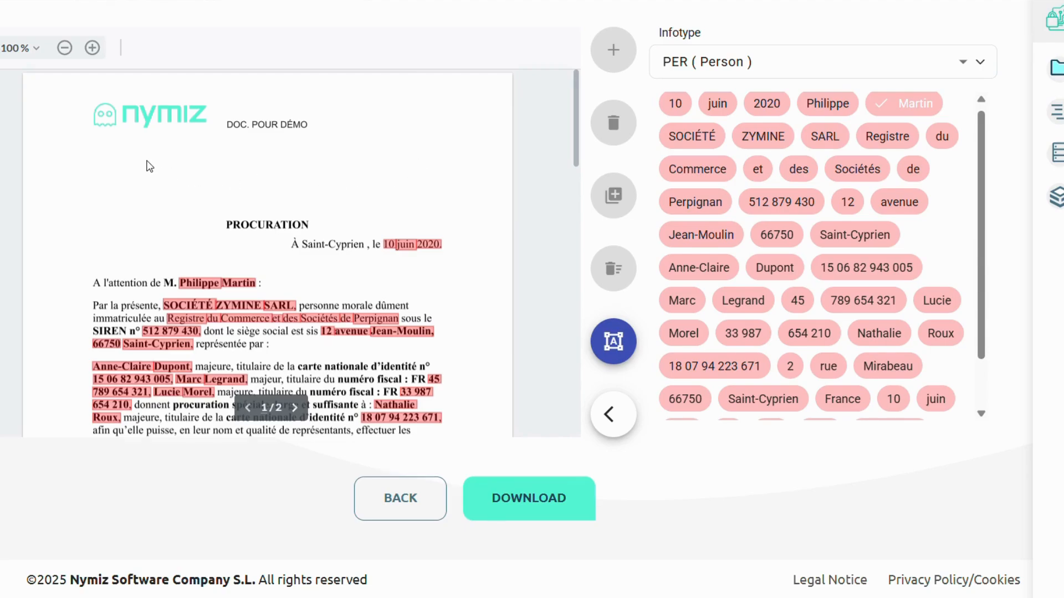
Draw an anonymization area over the whole nymiz logo on the first page as ORG (Legal person).
click(620, 348)
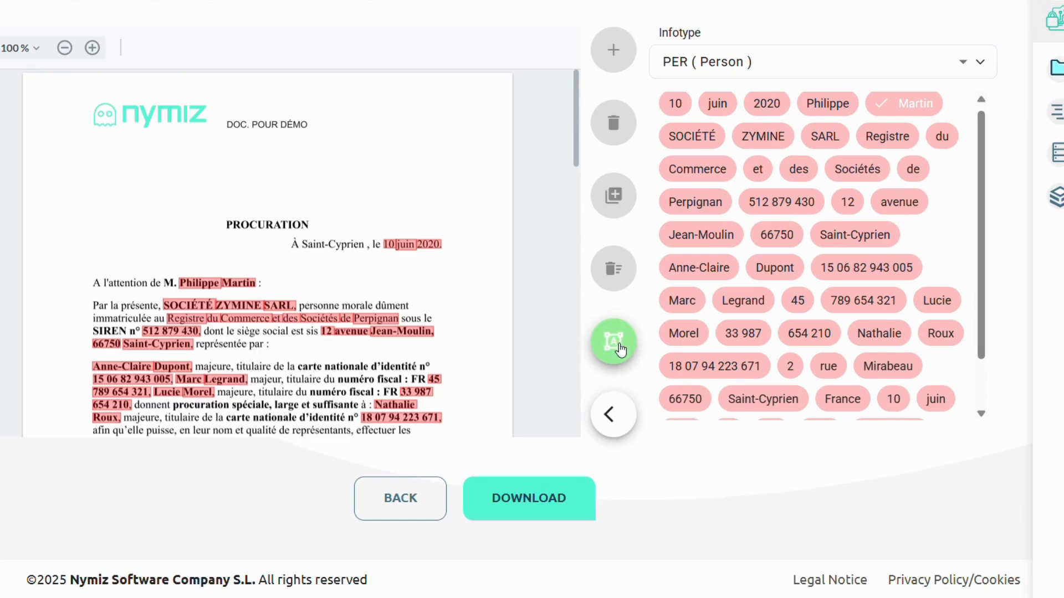
drag(74, 96, 220, 133)
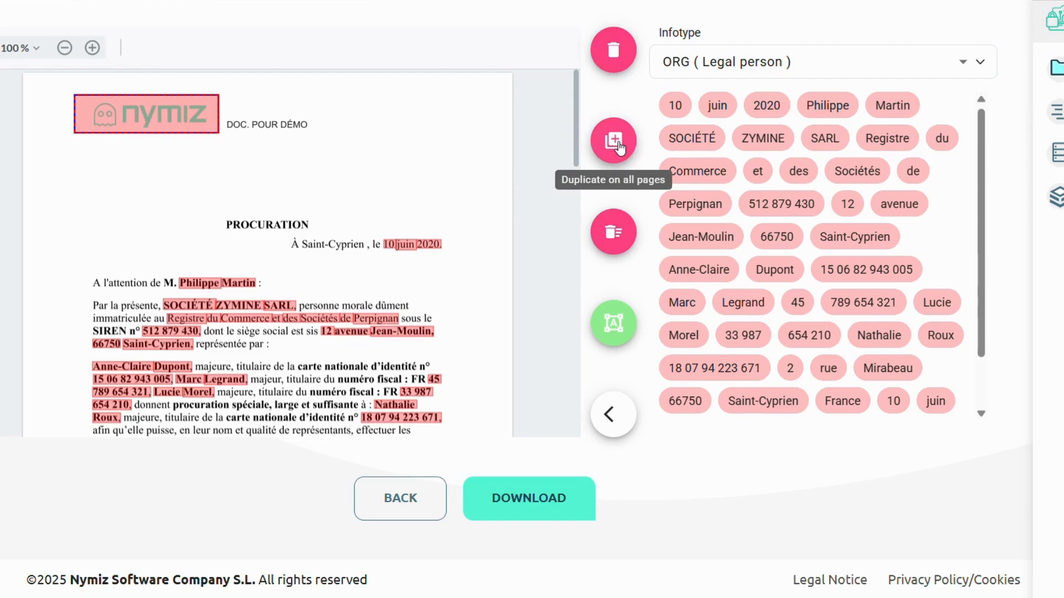
click(616, 324)
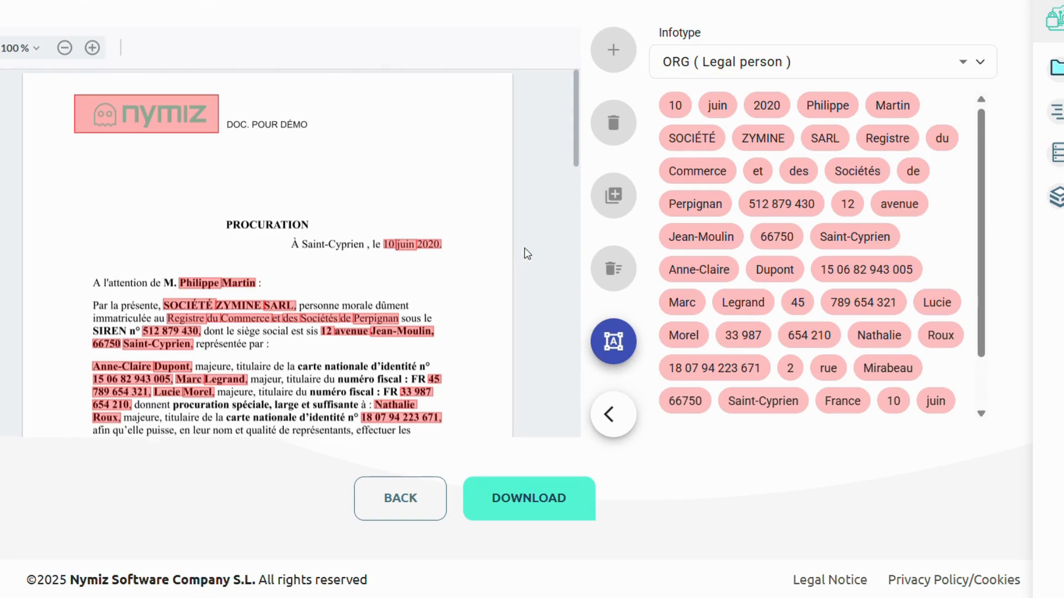
Duplicate the logo's anonymization area on all pages and remove it from all pages again.
click(194, 118)
click(623, 143)
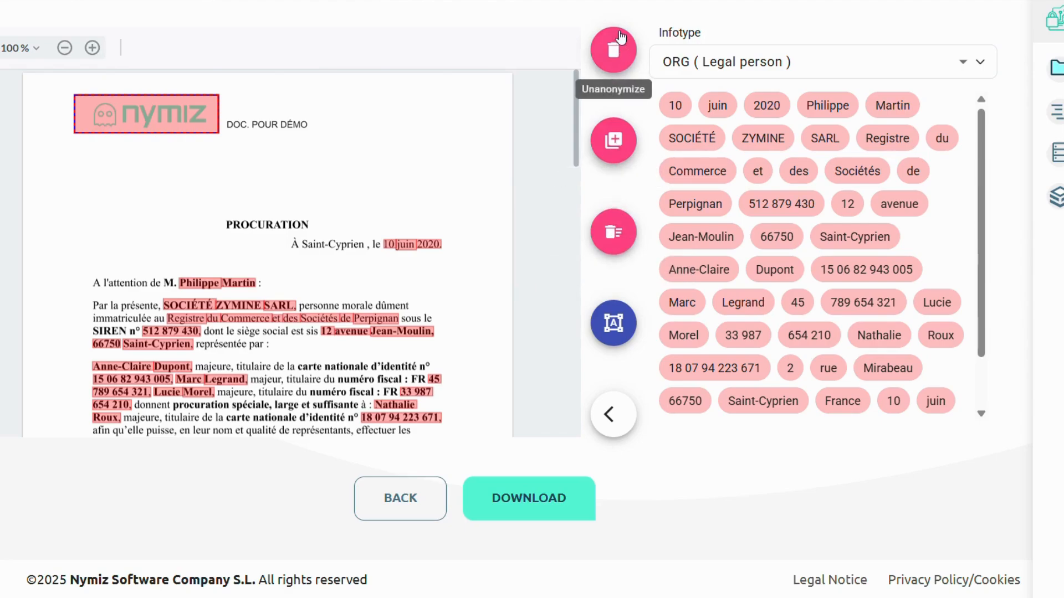
click(610, 228)
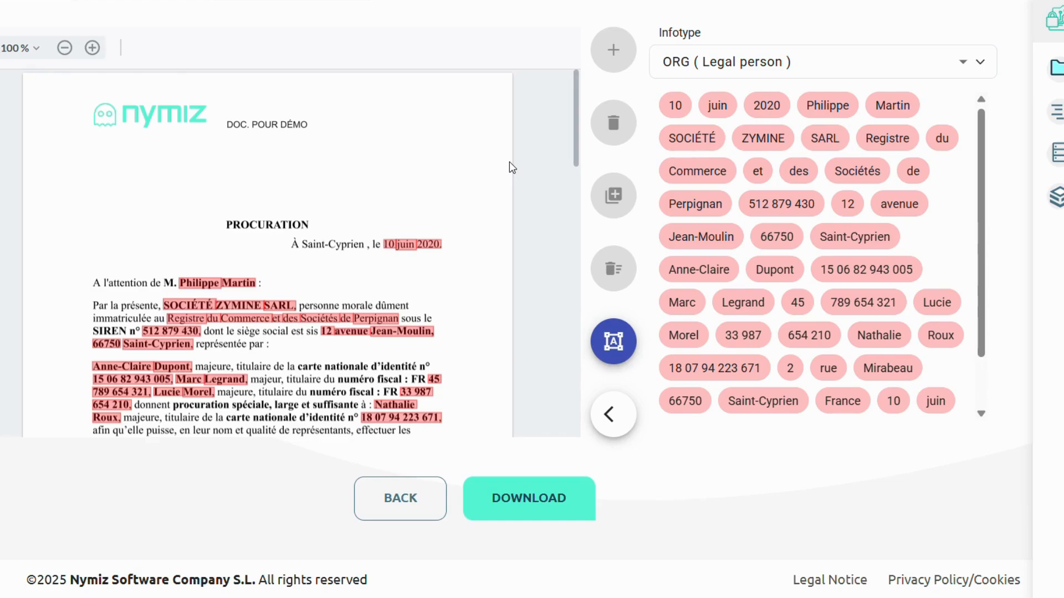
Process the supervised document and download the anonymized file.
scroll(761, 186, down, 2)
scroll(809, 286, up, 2)
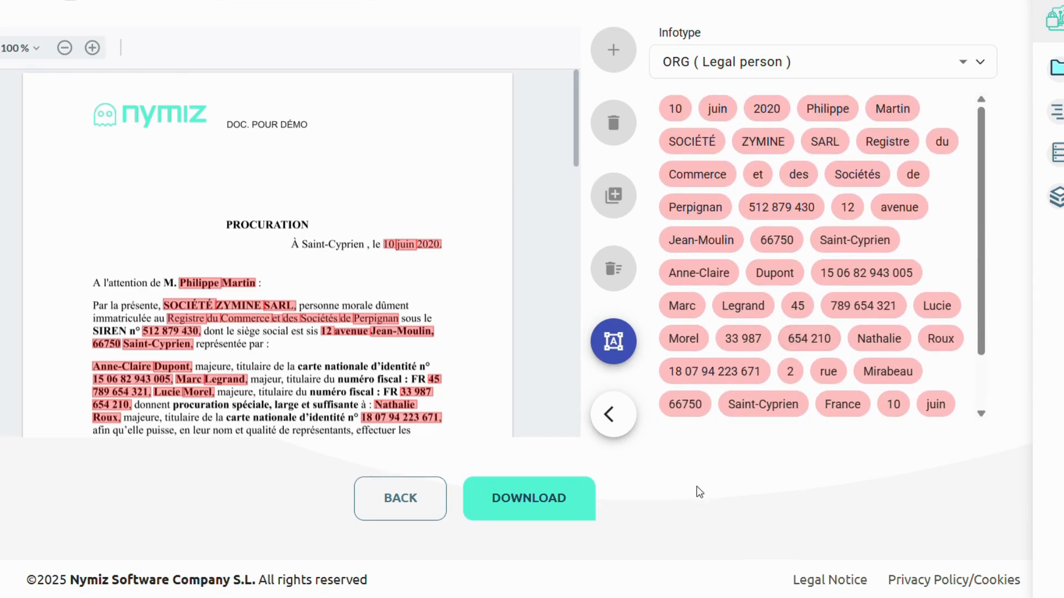
click(557, 509)
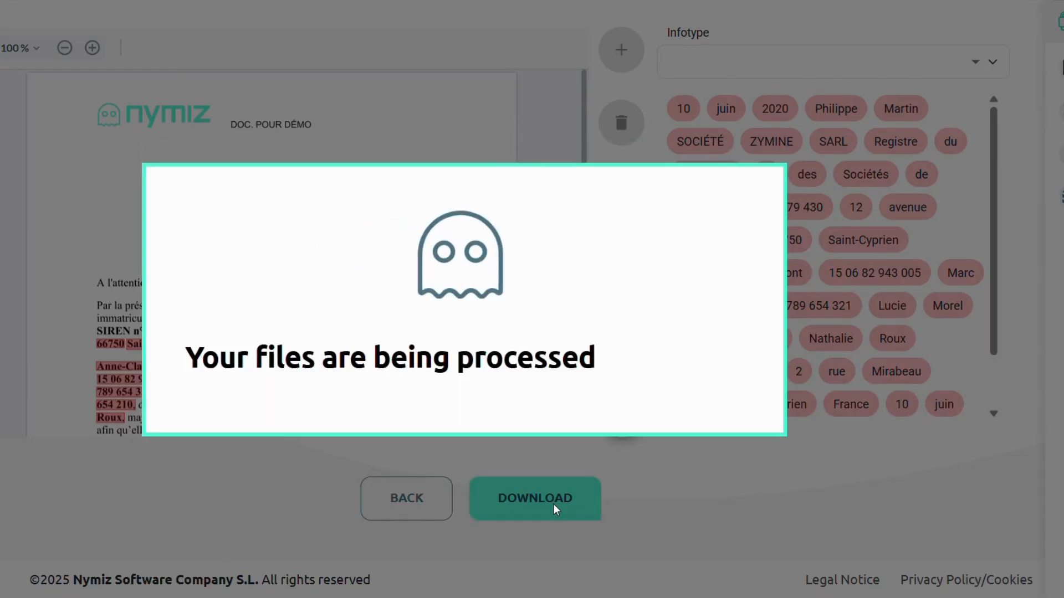